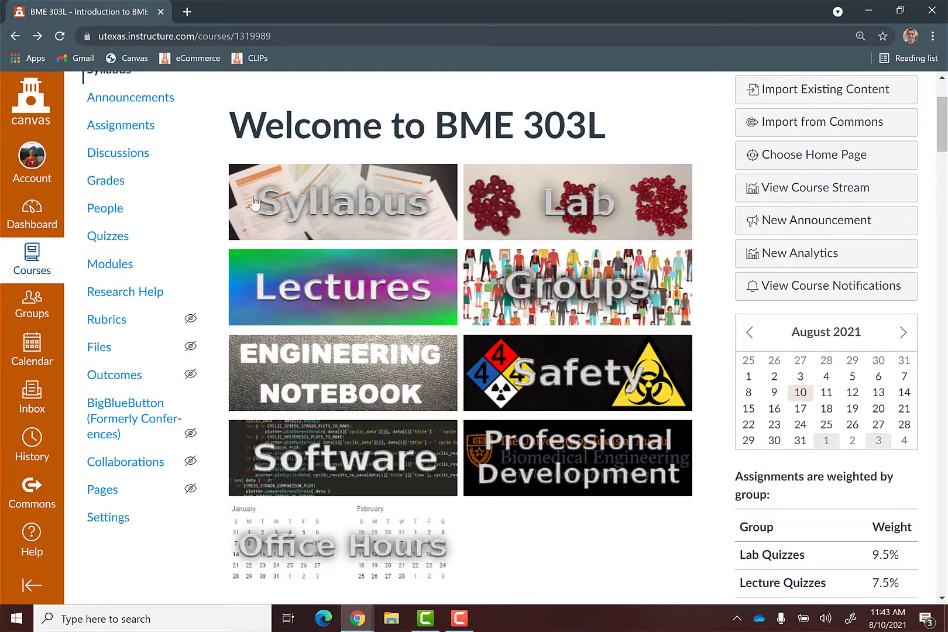
- Open the Software page from the BME 303L course home in Canvas
left_click(375, 458)
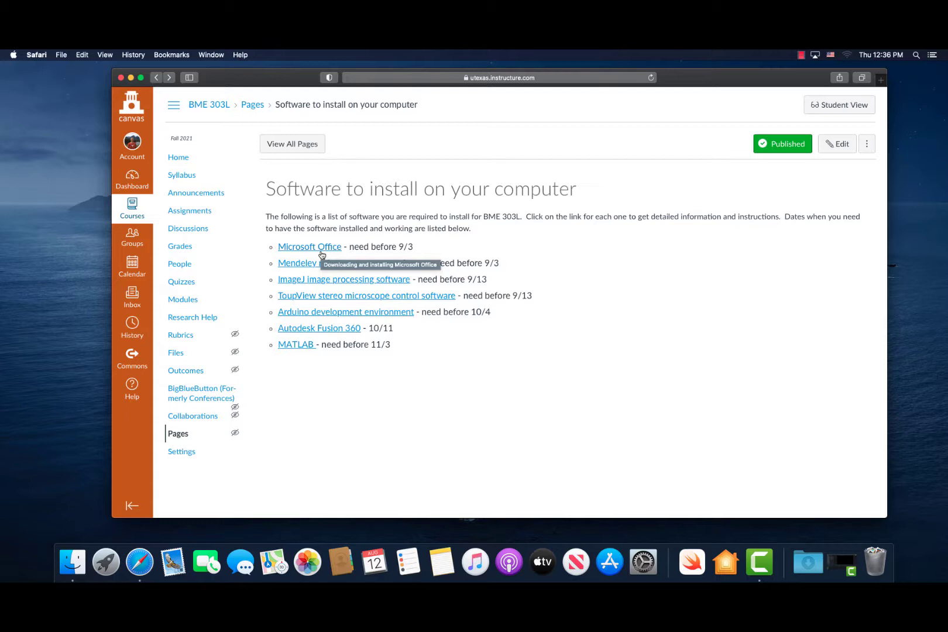
- Open the Microsoft Office installation instructions from the BME 303L software list
left_click(321, 253)
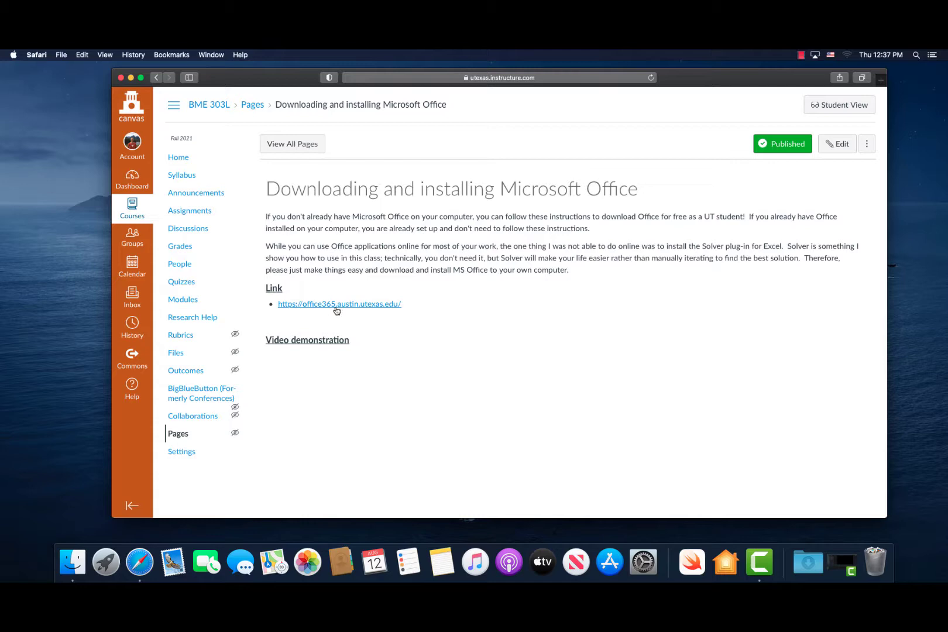
- Sign in to the UT Office 365 Portal with your EID and password, without saving the password
left_click(336, 304)
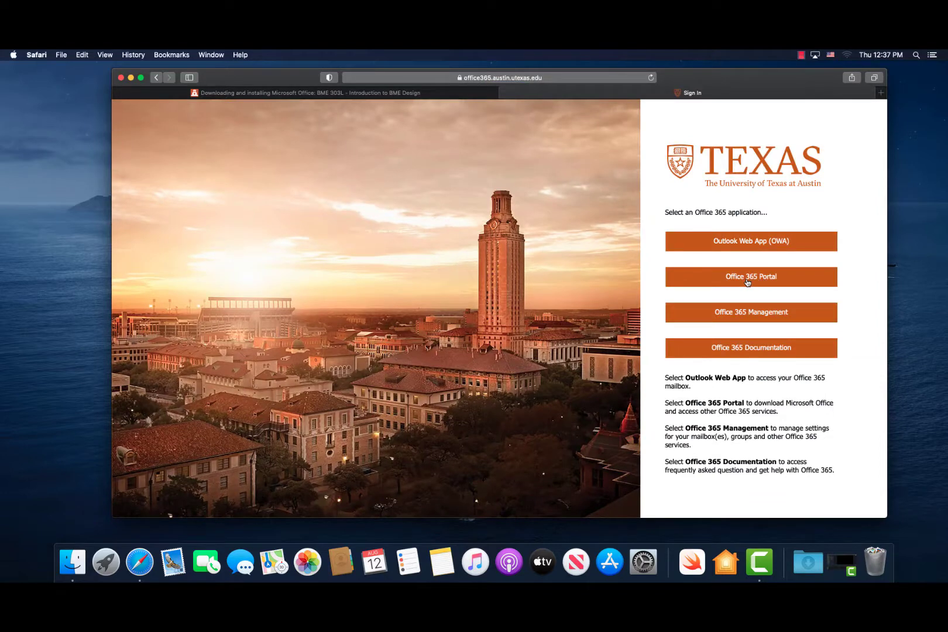
left_click(748, 281)
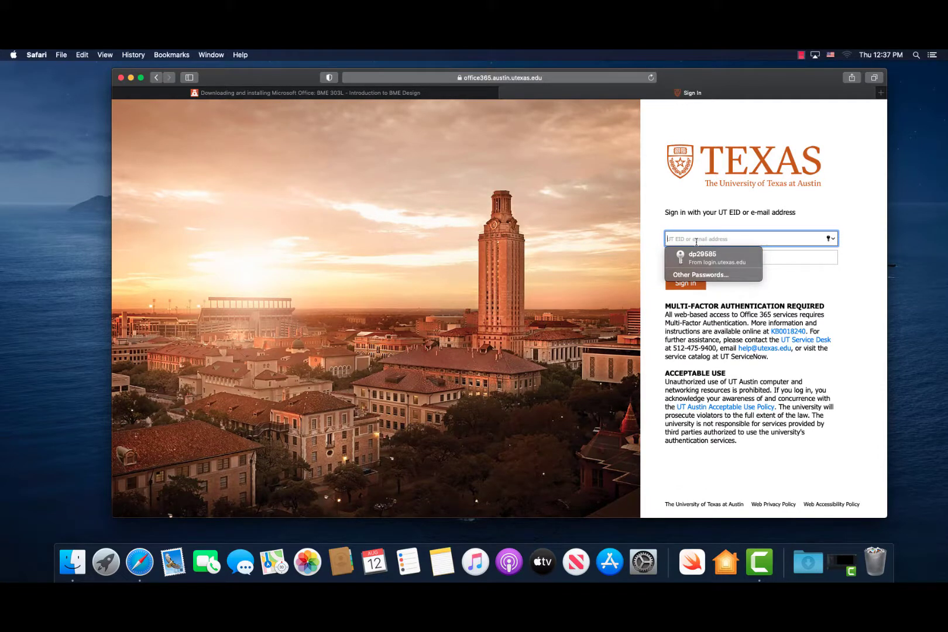
type("dp29585")
key("Tab")
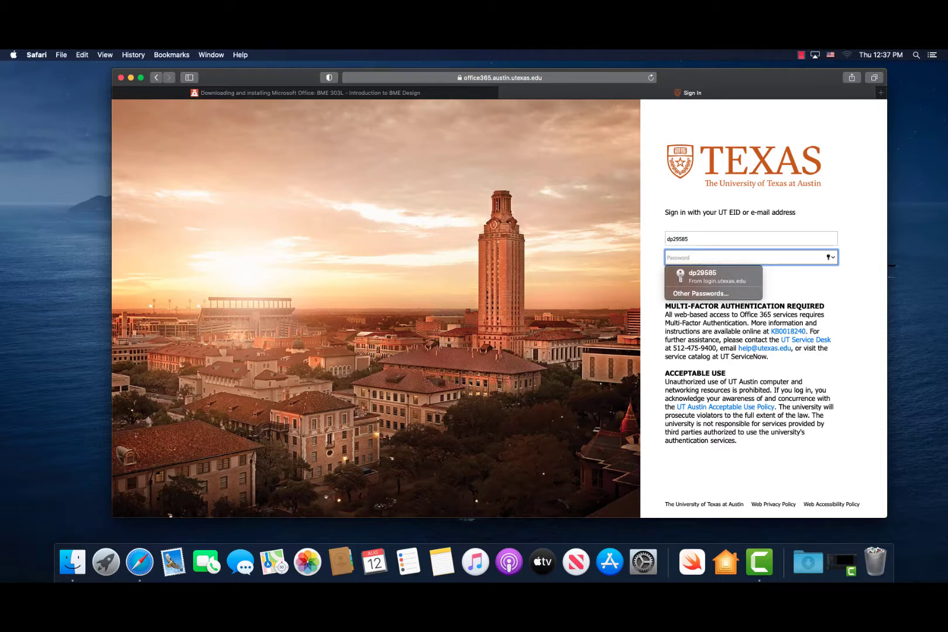
type("********")
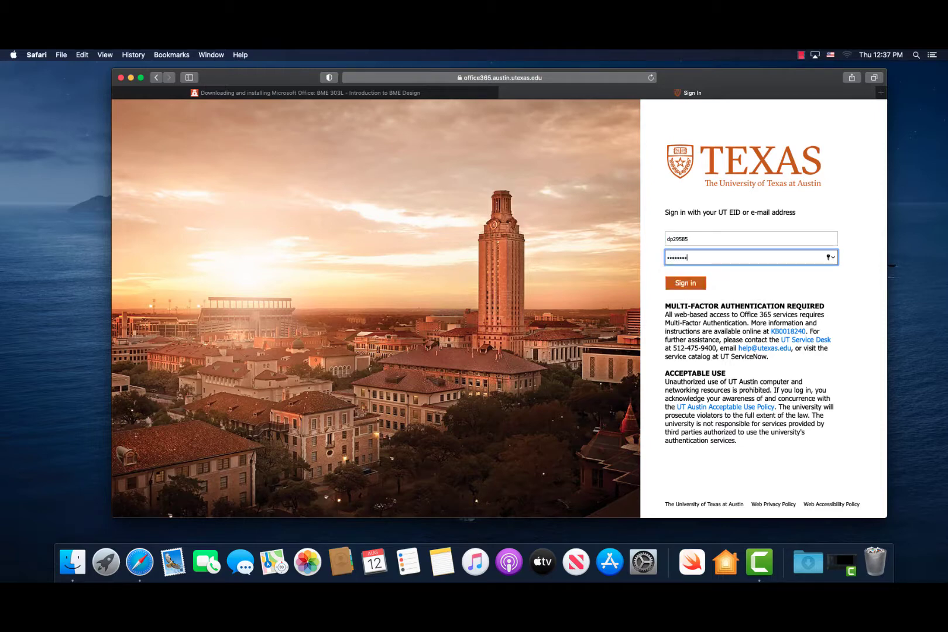
left_click(694, 284)
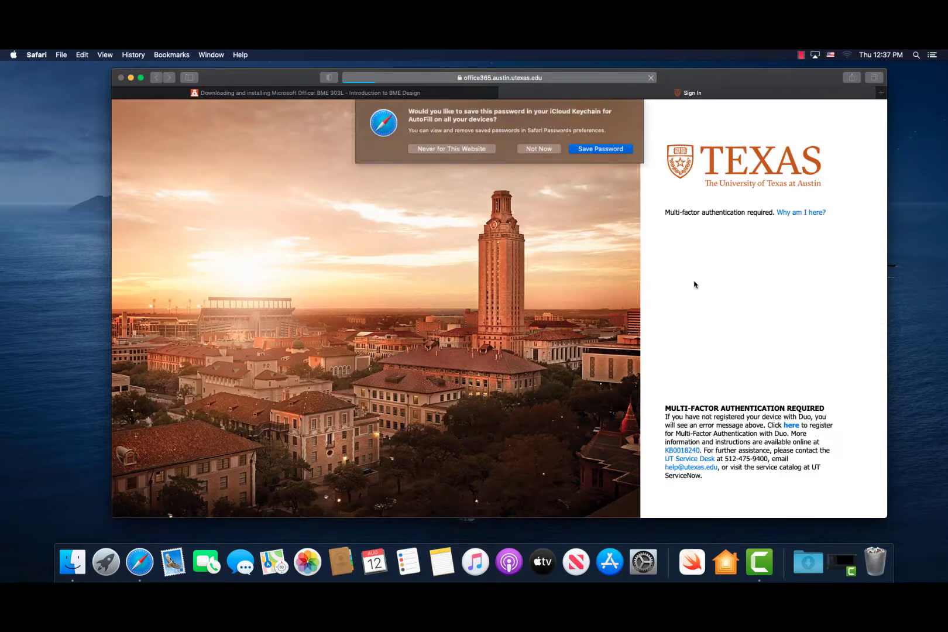
left_click(538, 148)
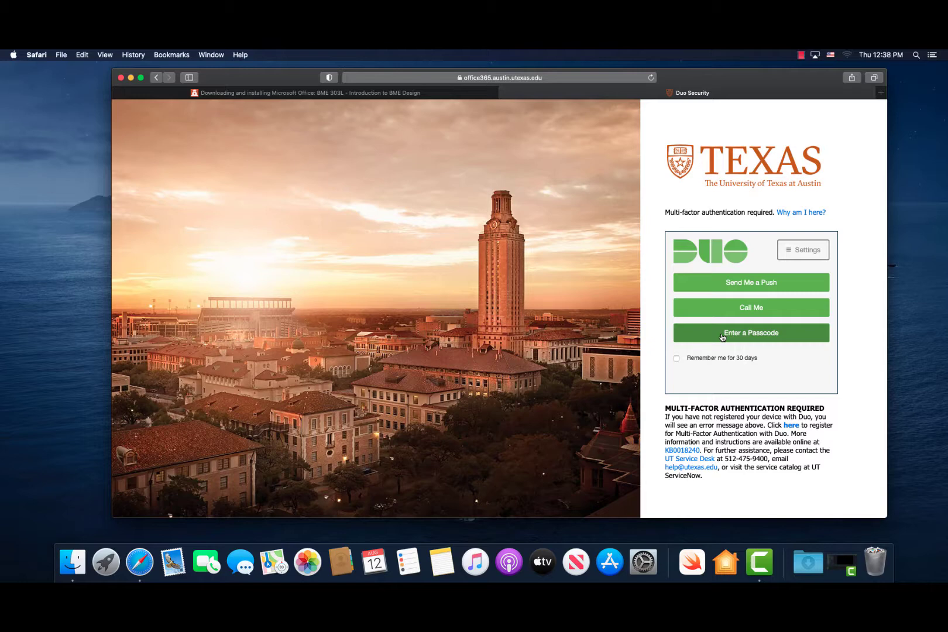
- Complete Duo verification by entering a passcode
left_click(723, 337)
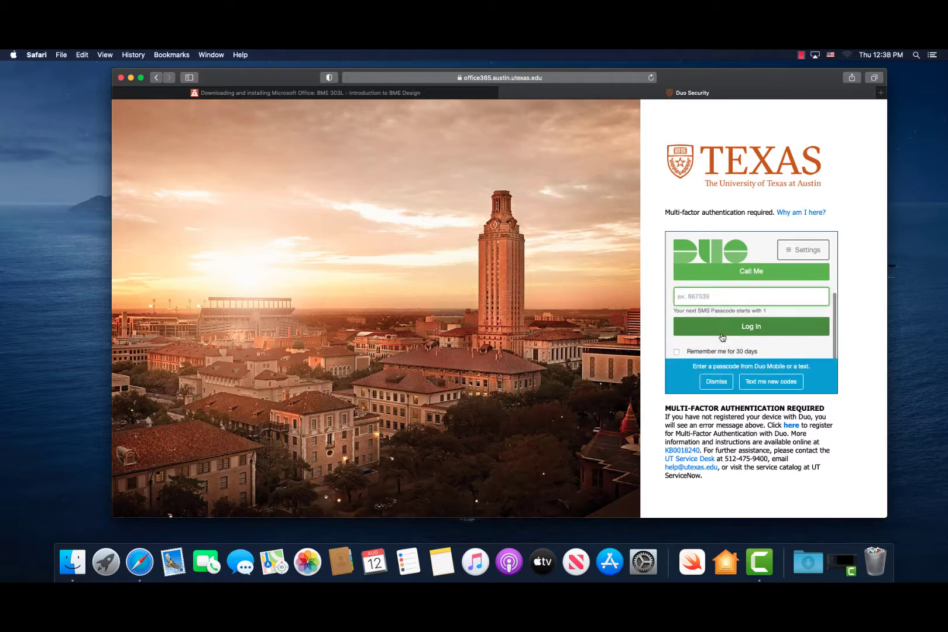
left_click(730, 332)
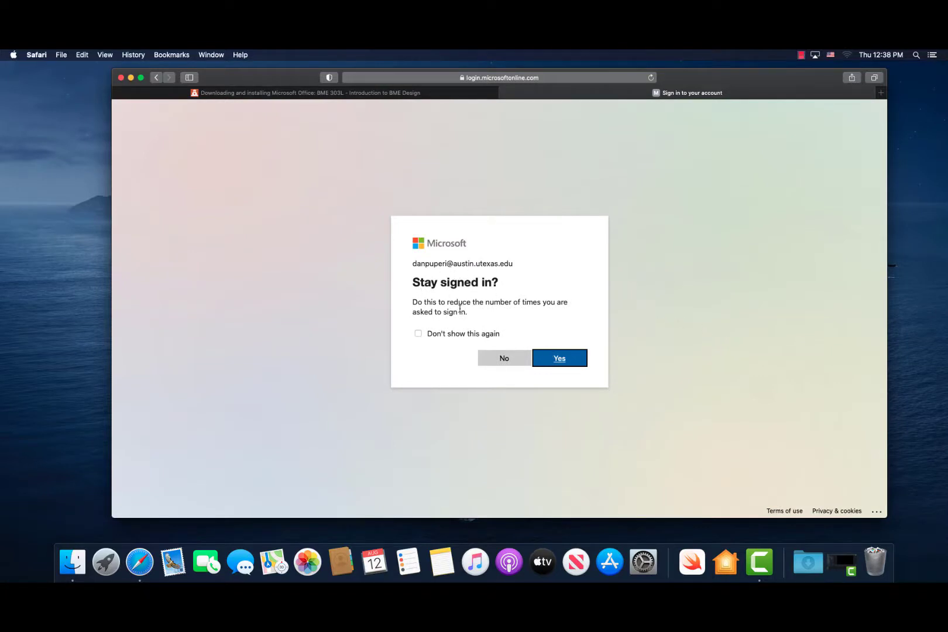
- Stay signed in without being asked again, and request the Office 365 apps download
left_click(441, 335)
left_click(580, 360)
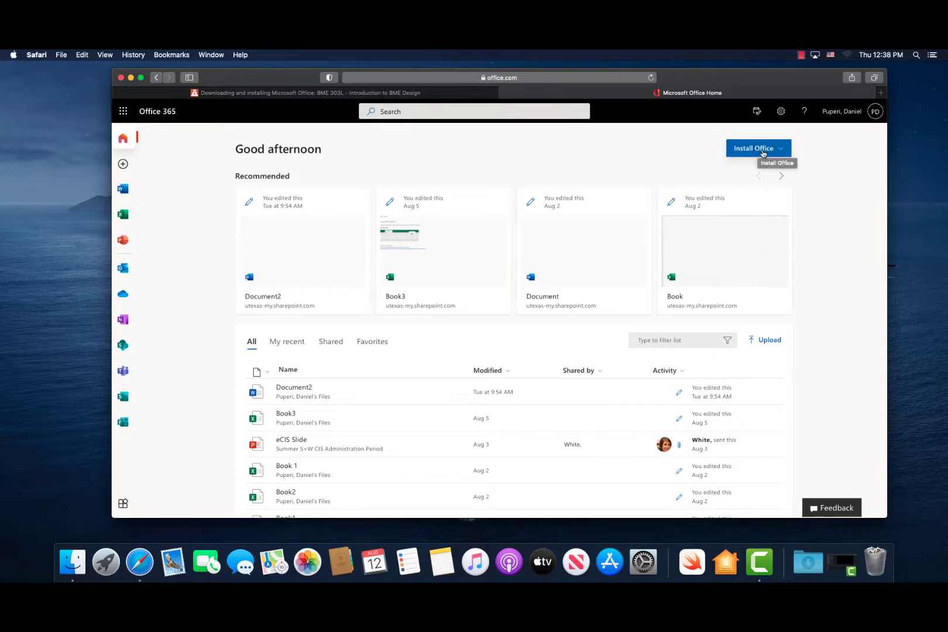
left_click(762, 154)
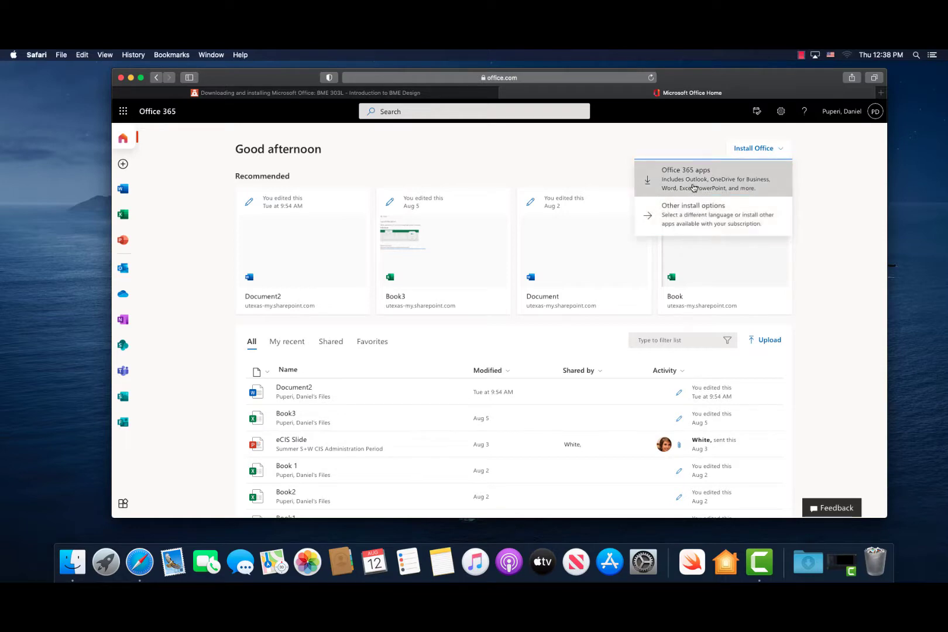
left_click(693, 187)
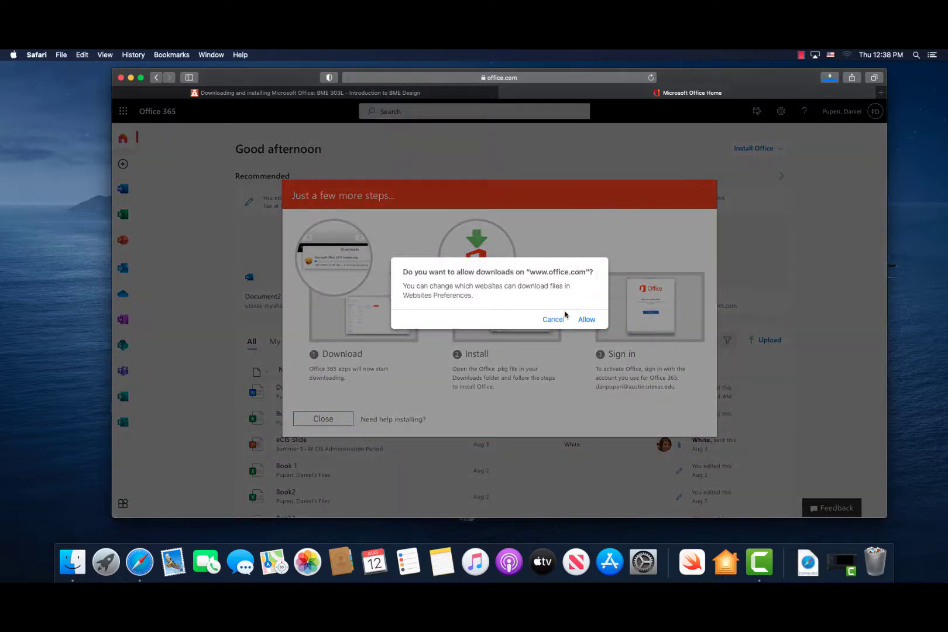
- Allow office.com downloads and open the Microsoft Office installer package from Downloads
left_click(585, 320)
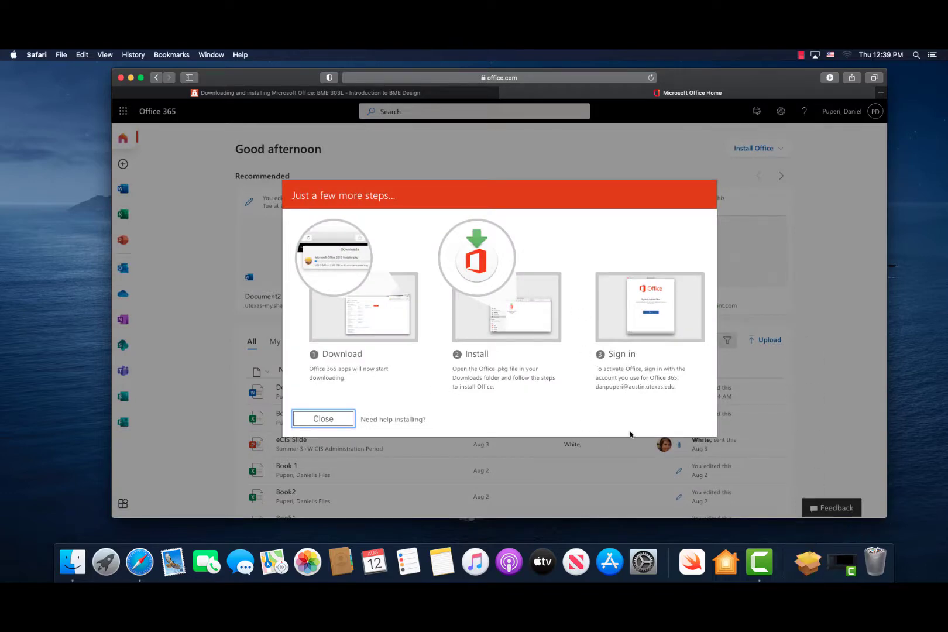
left_click(804, 566)
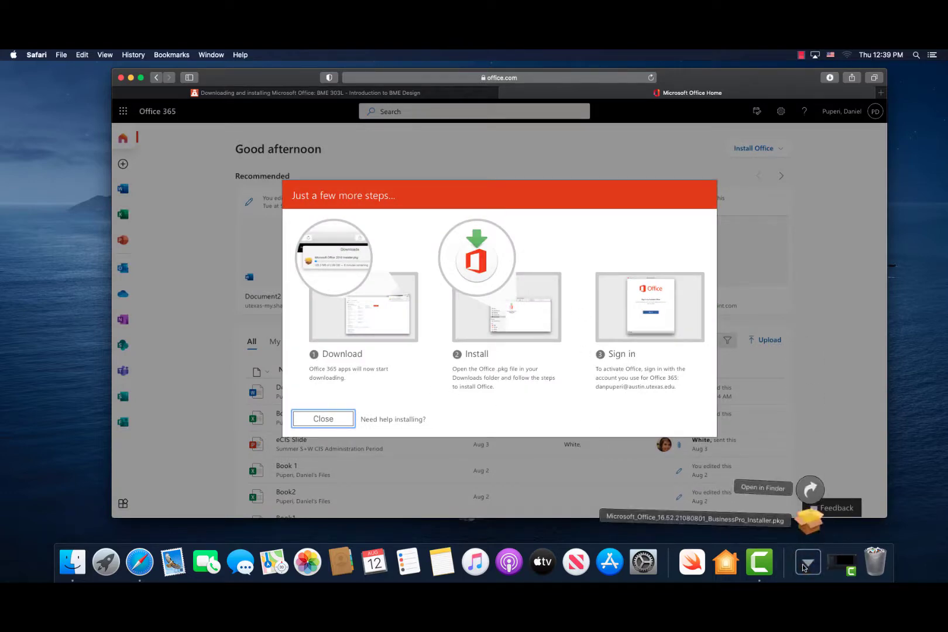
left_click(784, 525)
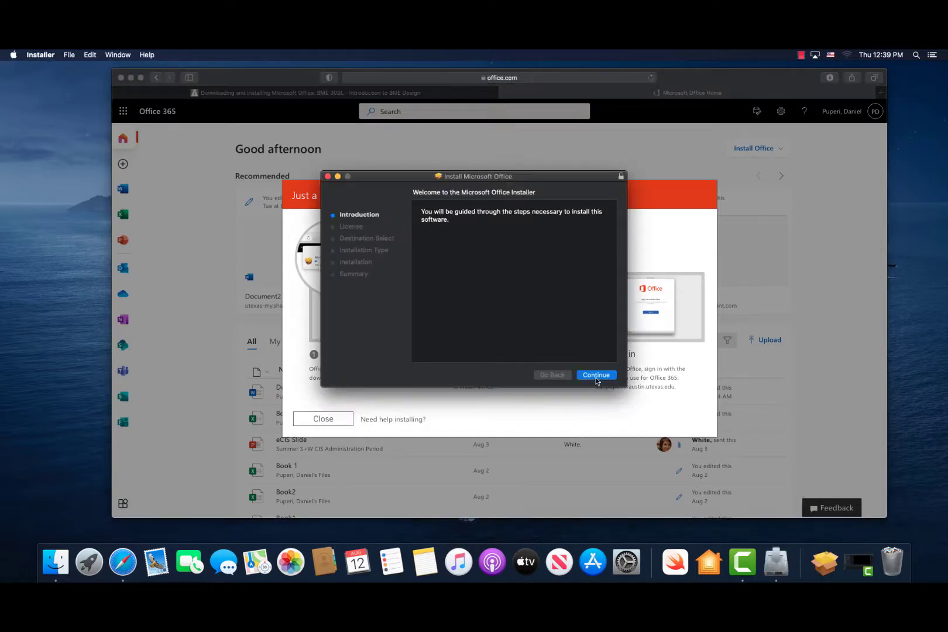
- Accept the Office license agreement and start the standard installation
left_click(597, 375)
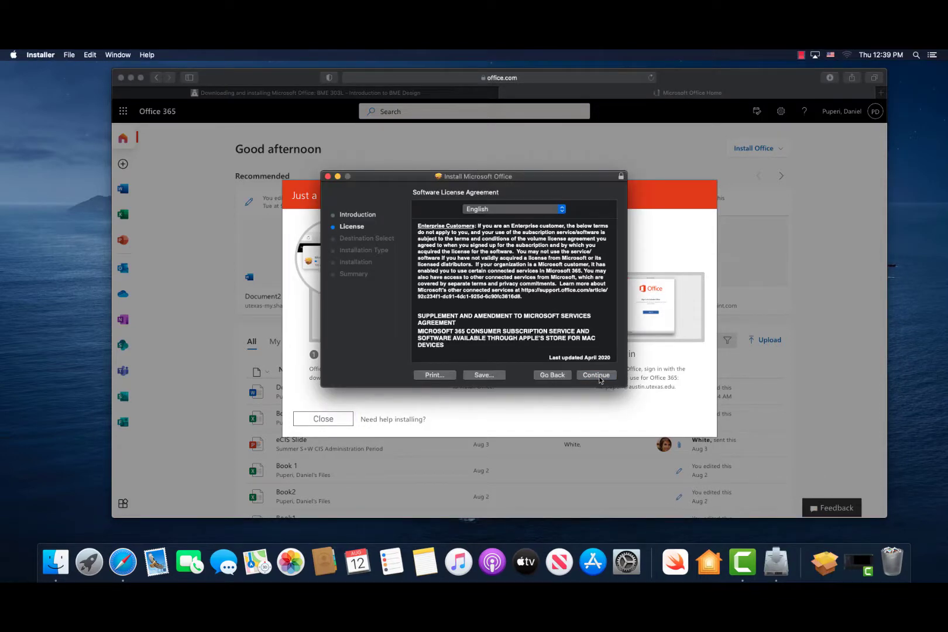
left_click(598, 375)
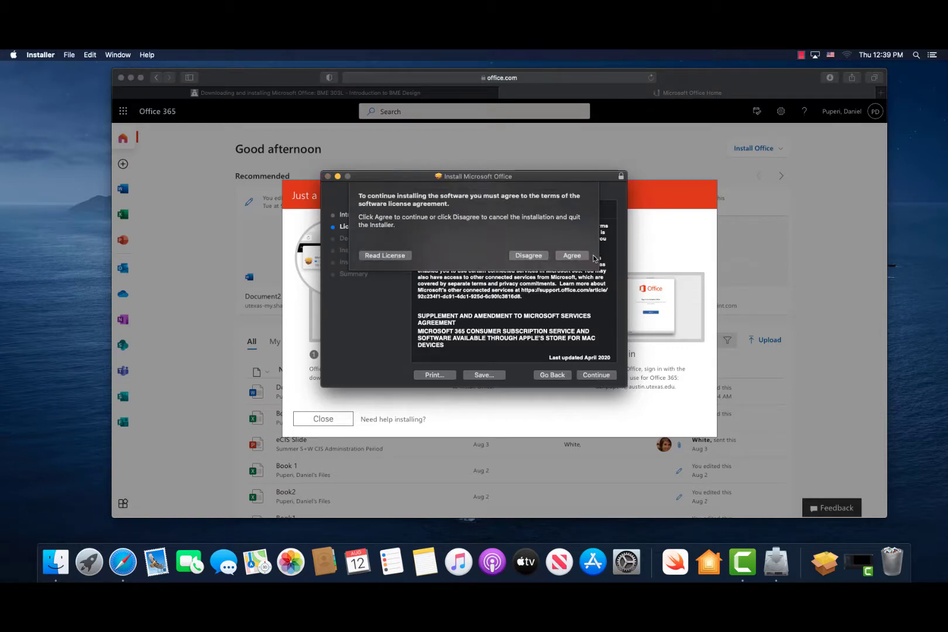
left_click(579, 258)
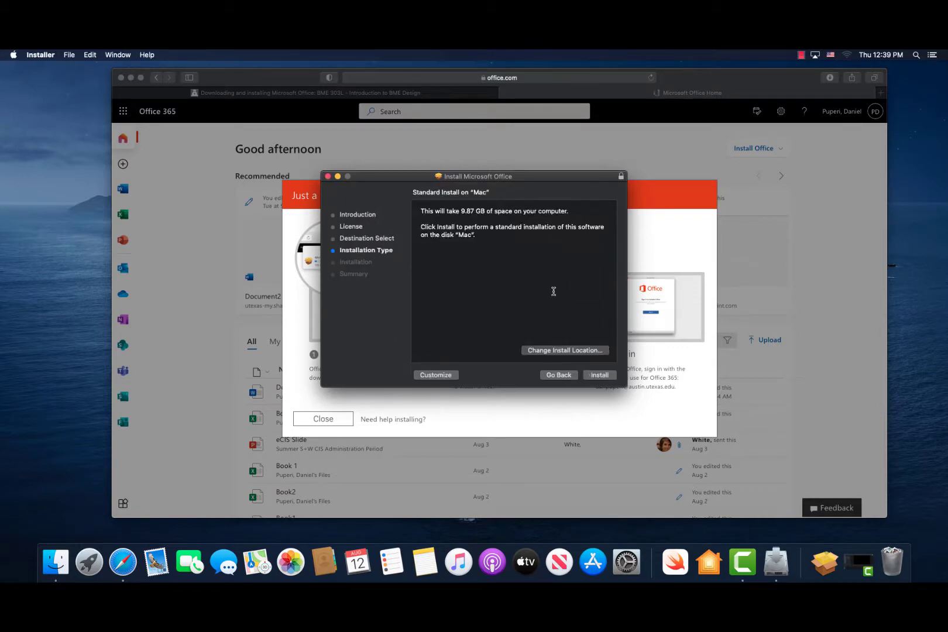
left_click(596, 376)
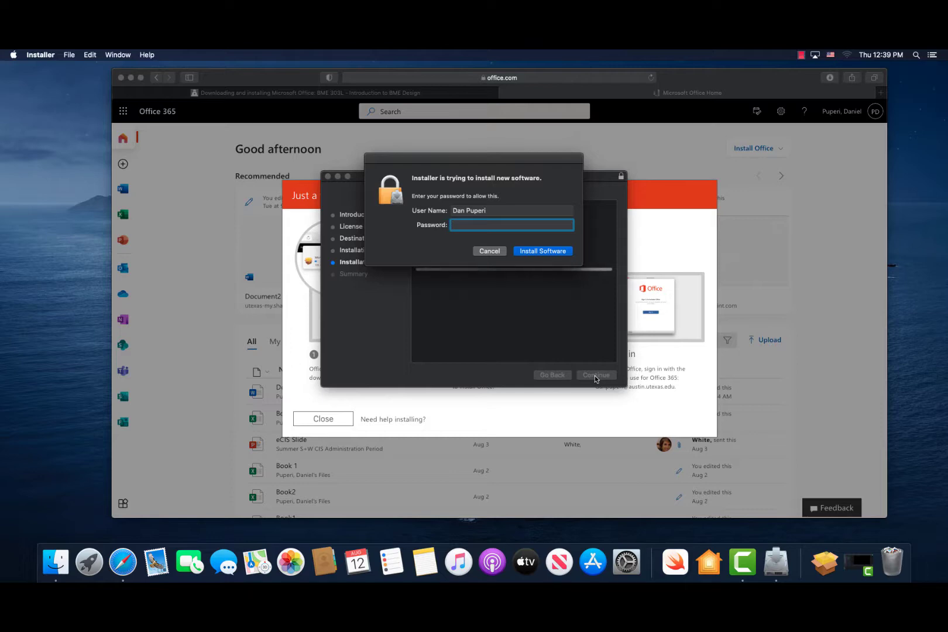
- Authorise the install with the admin password, then close the installer and answer the Move to Trash prompt
type("••••••")
left_click(548, 253)
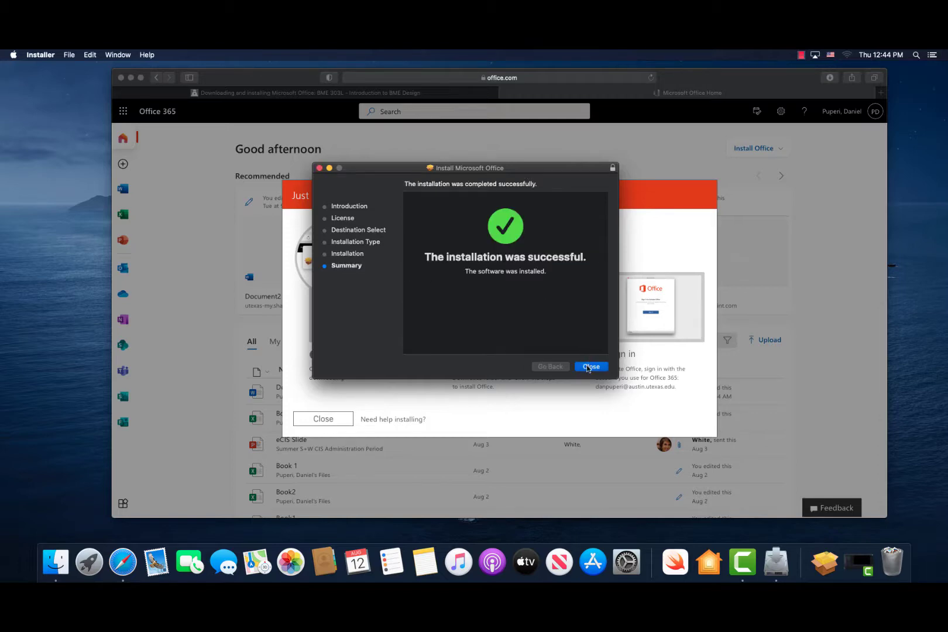
left_click(589, 367)
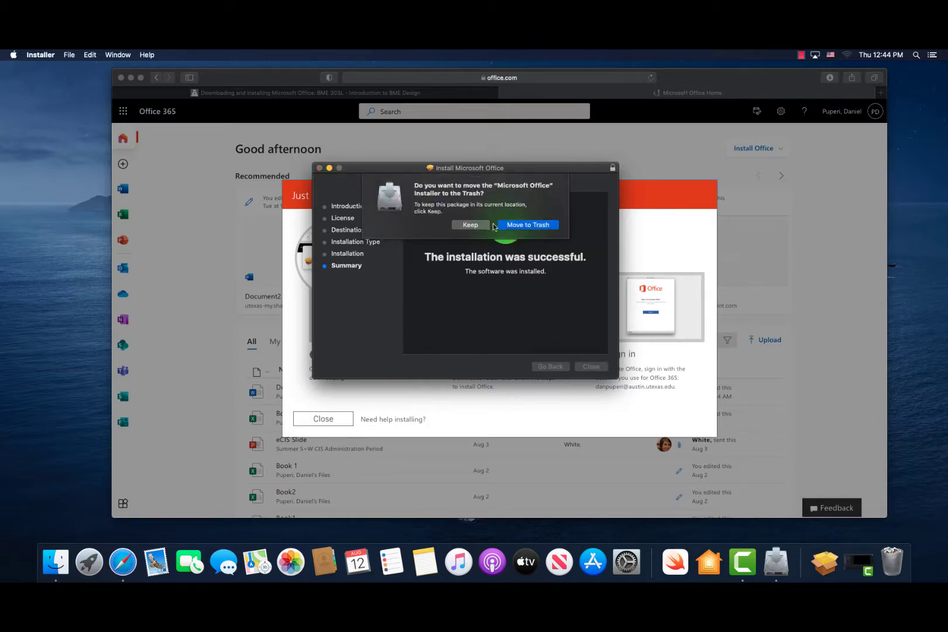
left_click(503, 226)
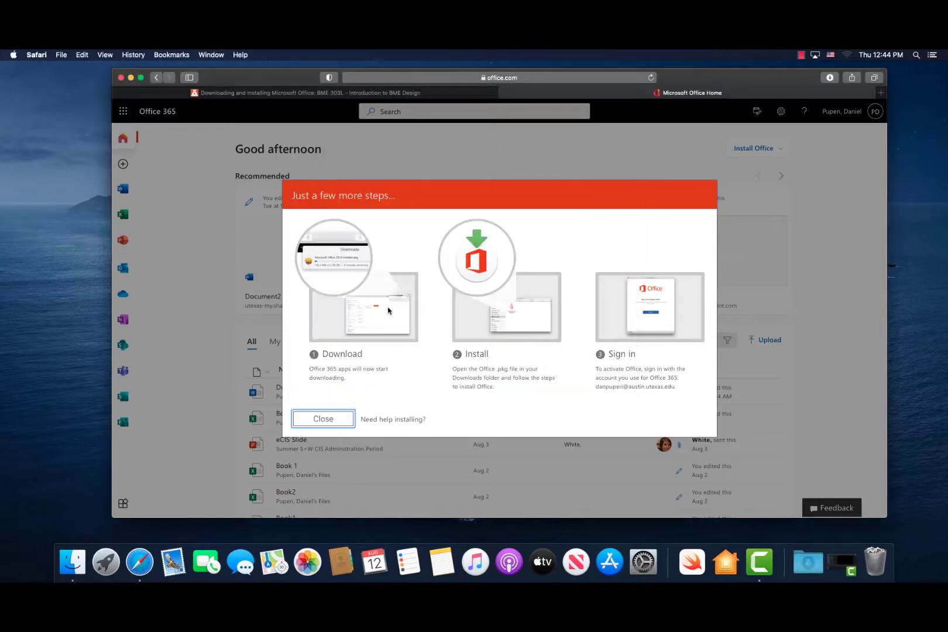
- Dismiss the Office popup, minimize Safari, and launch Microsoft Excel from Finder's Applications folder
left_click(338, 412)
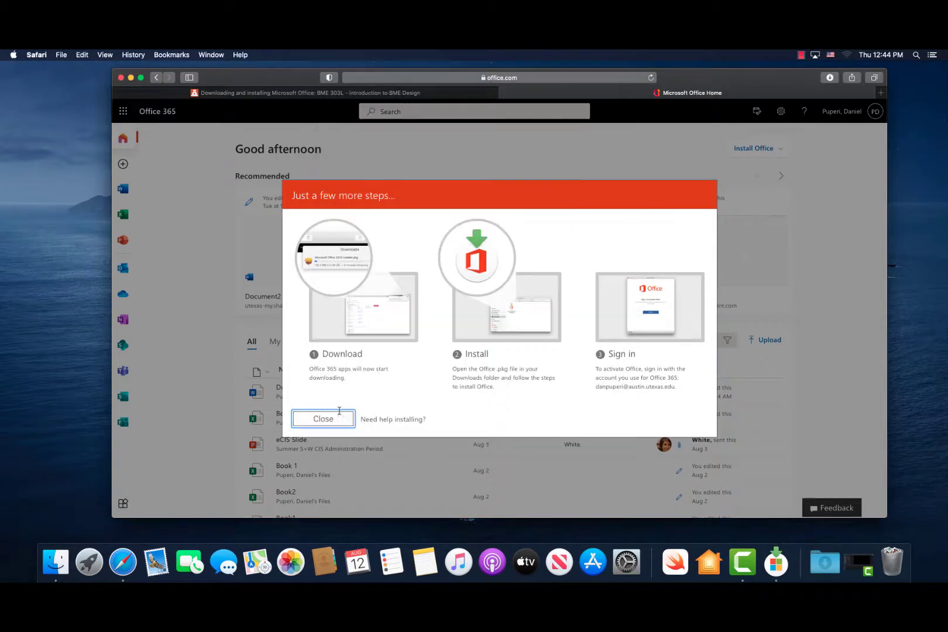
left_click(131, 77)
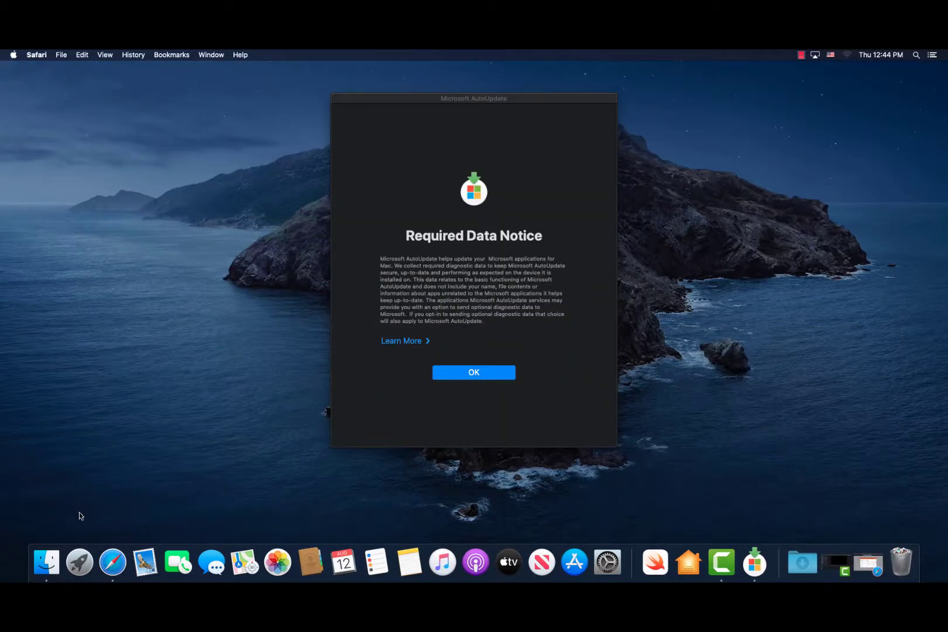
left_click(46, 559)
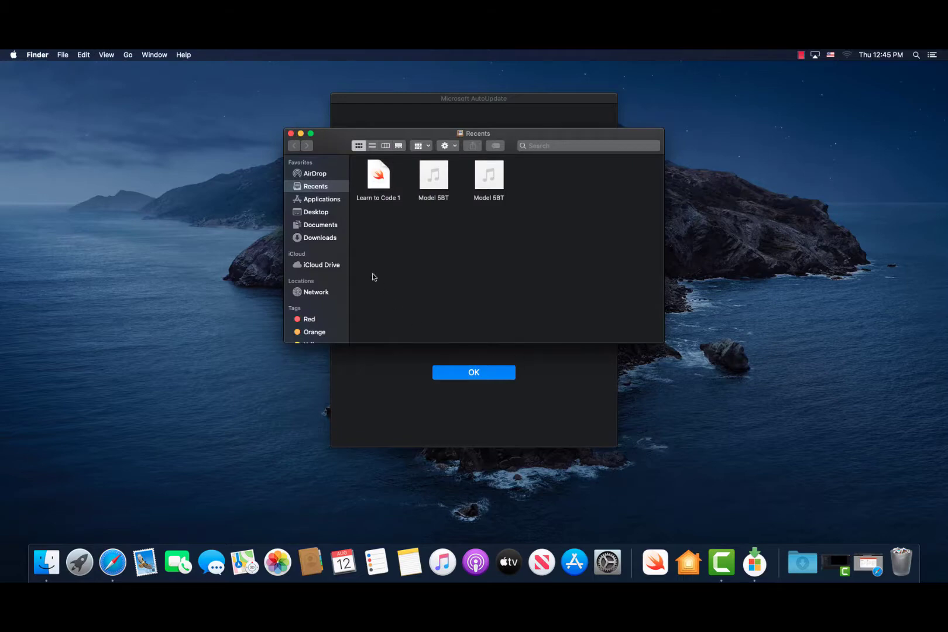
left_click(325, 201)
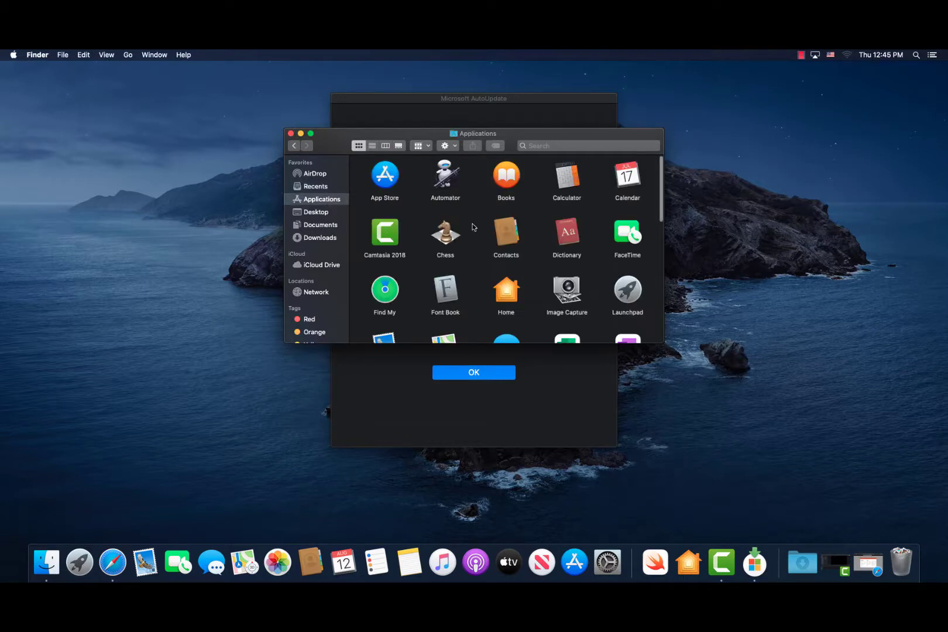
scroll(492, 242, "down", 5)
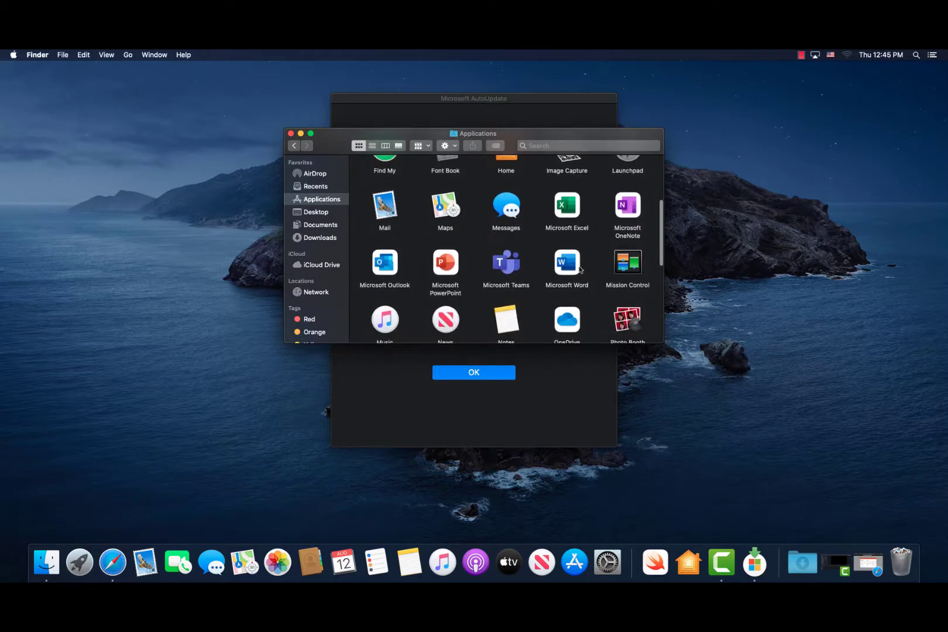
left_click(572, 220)
double_click(572, 221)
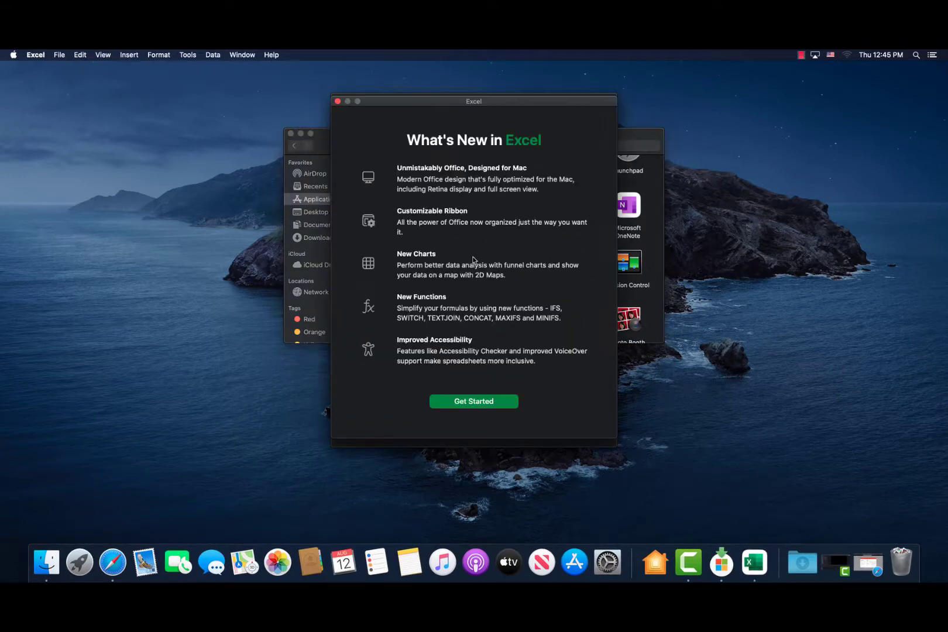
- Begin Excel activation by signing in with the university e-mail as a work or school account
left_click(481, 401)
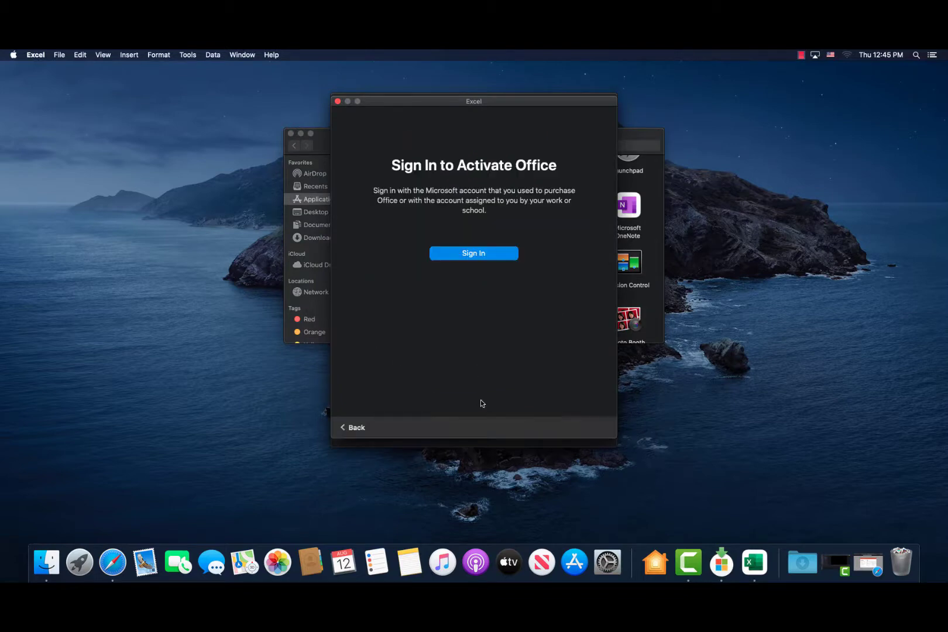
left_click(495, 258)
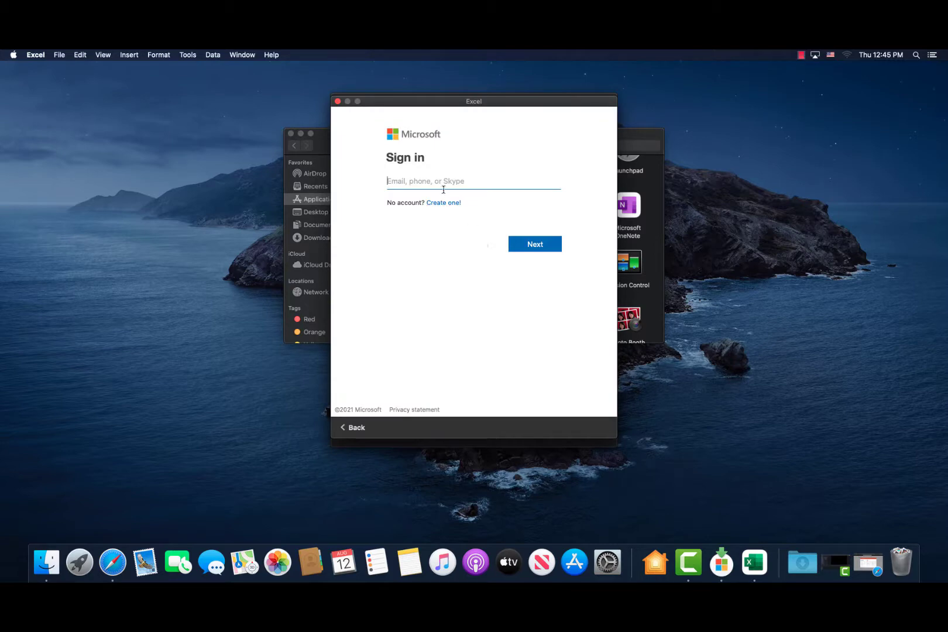
left_click(542, 249)
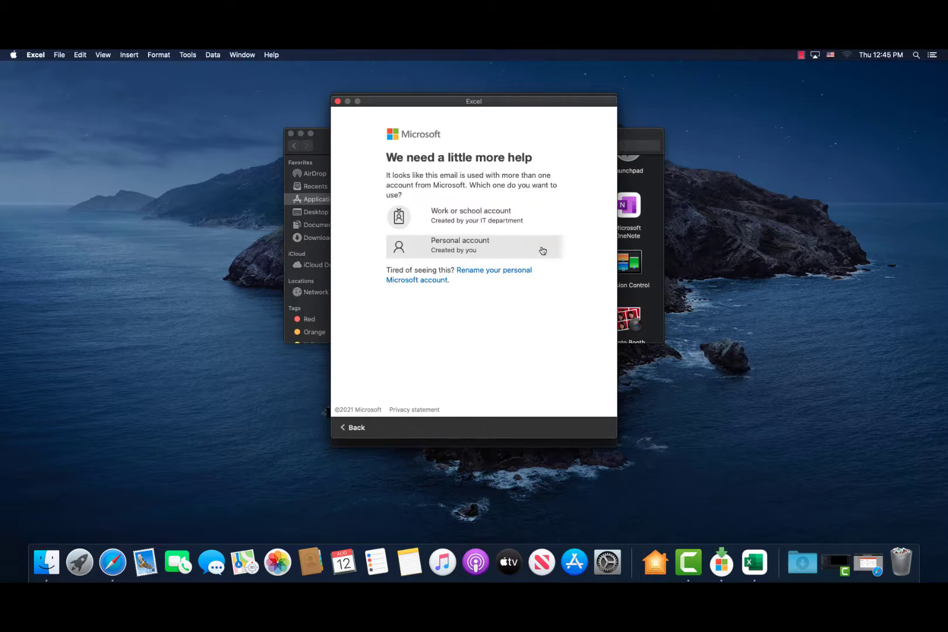
left_click(504, 226)
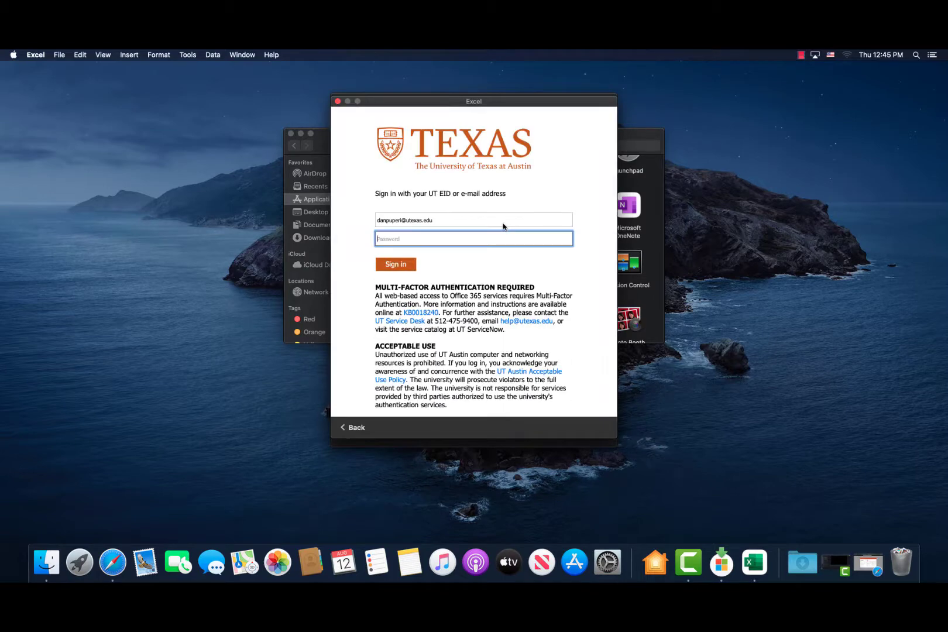
- Replace the prefilled e-mail with your EID and sign in with the account password
left_click(446, 221)
left_click_drag(445, 220, 365, 222)
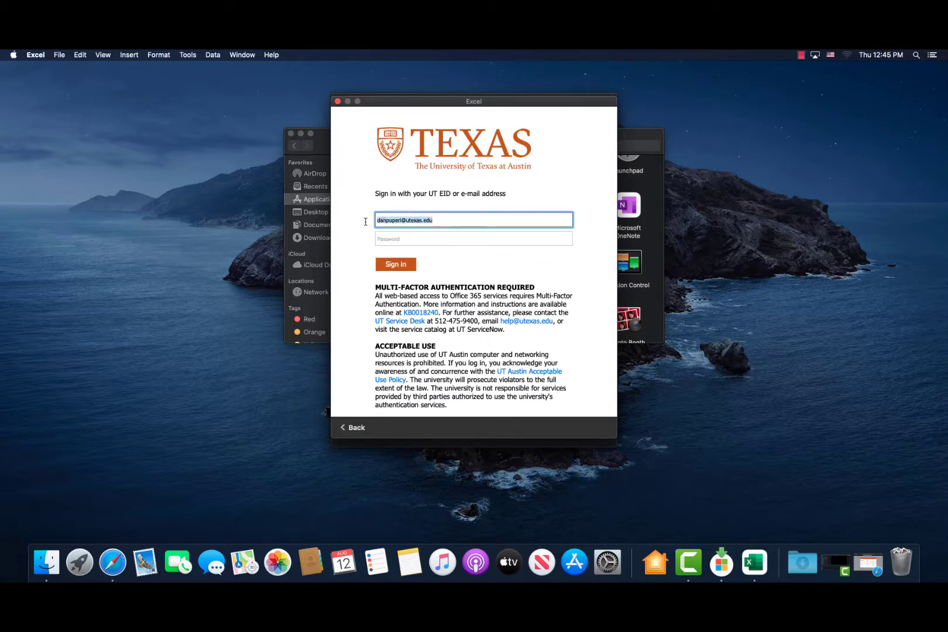
type("dp29585")
key("Tab")
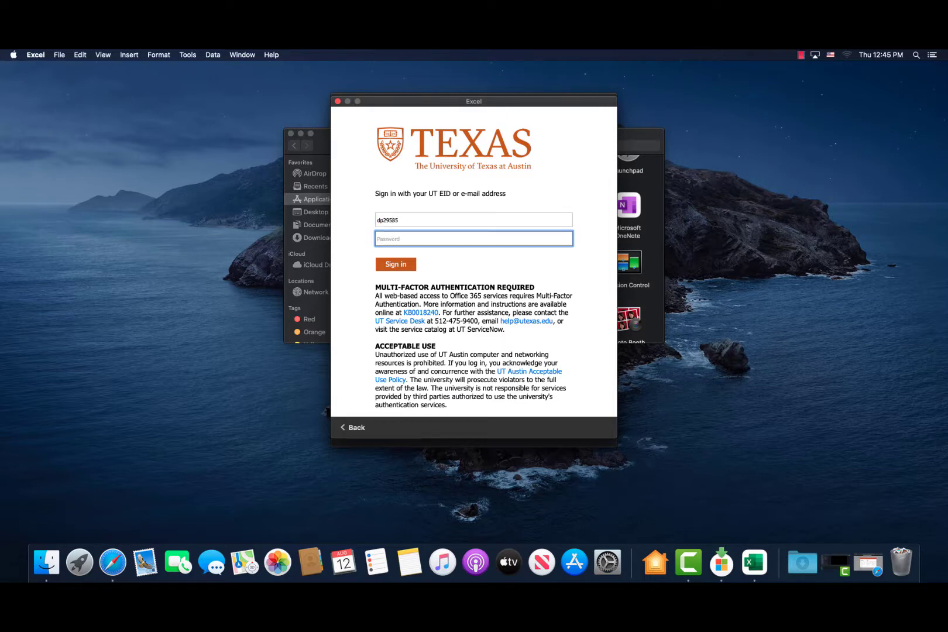
type("••••••••")
left_click(396, 264)
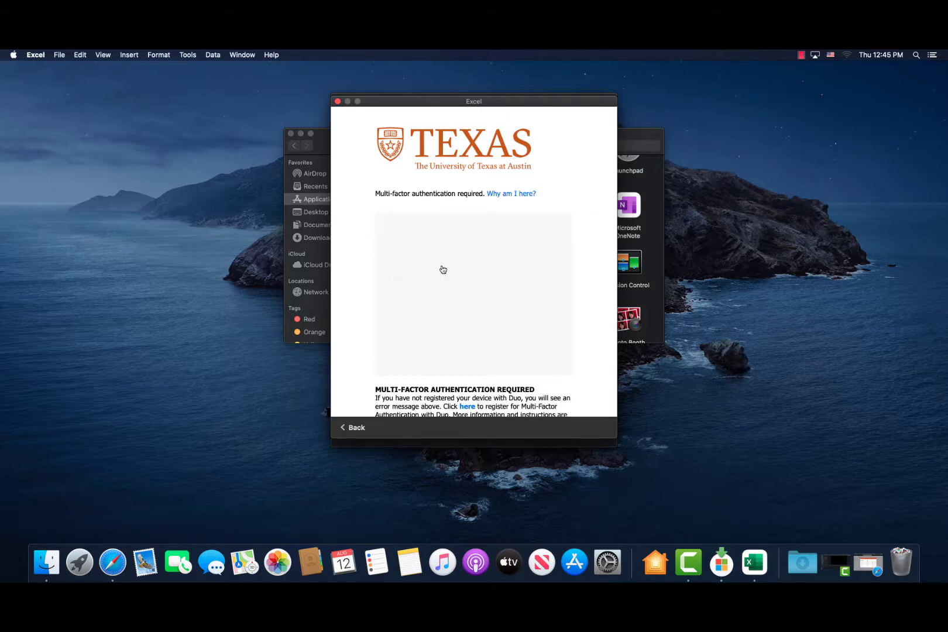
- Verify with a Duo passcode and start using Excel
left_click(472, 318)
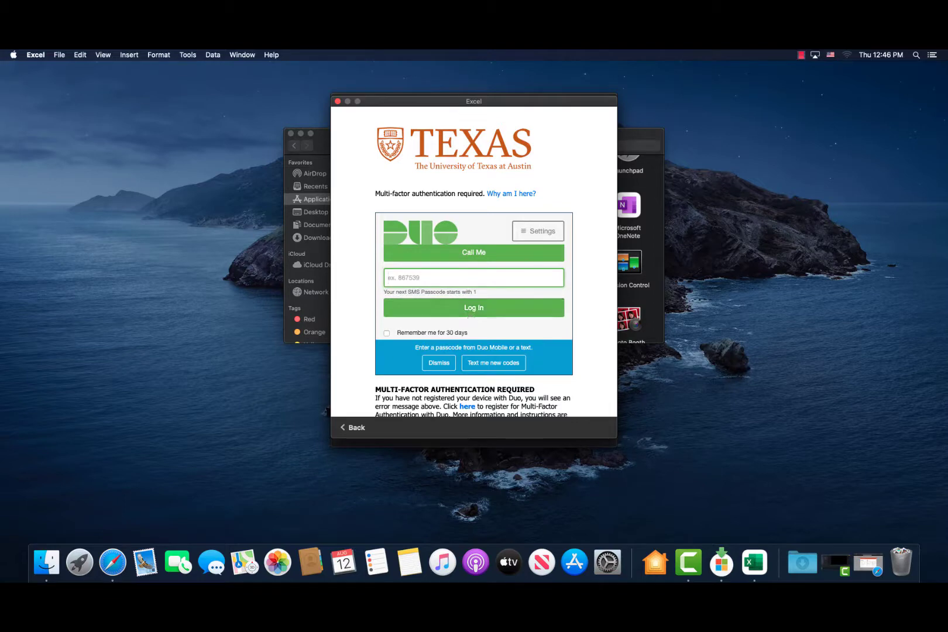
left_click(476, 306)
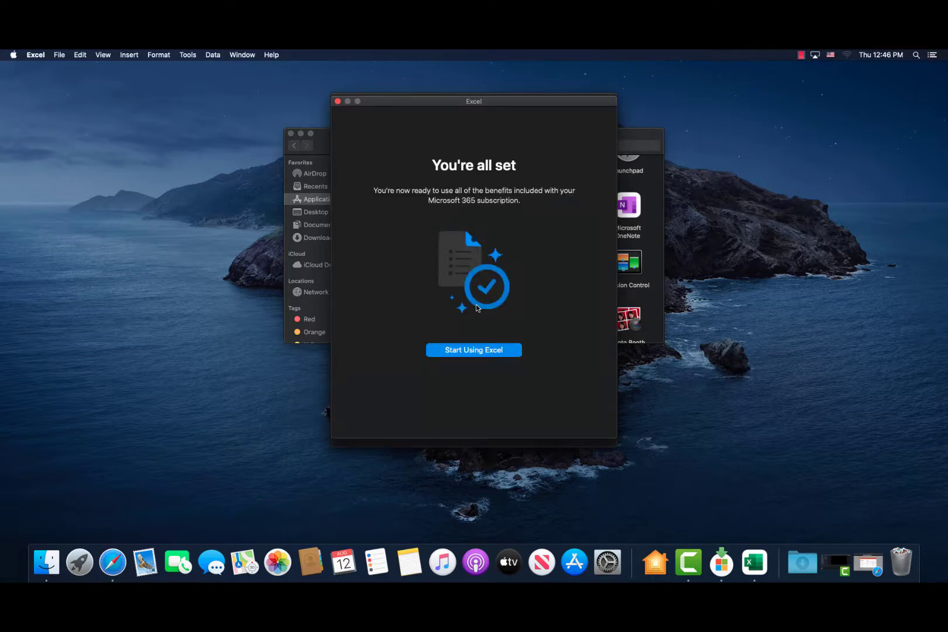
left_click(477, 351)
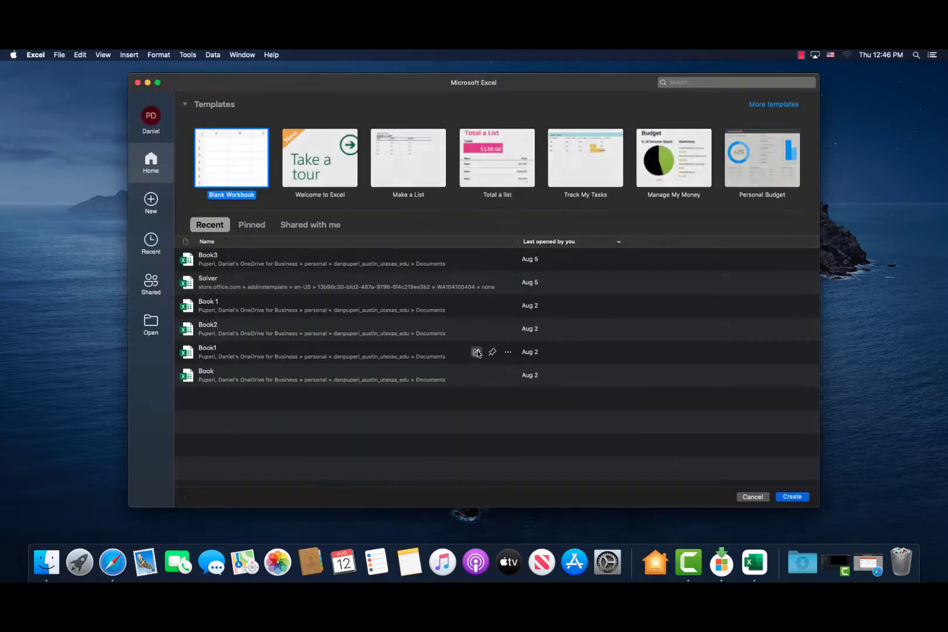